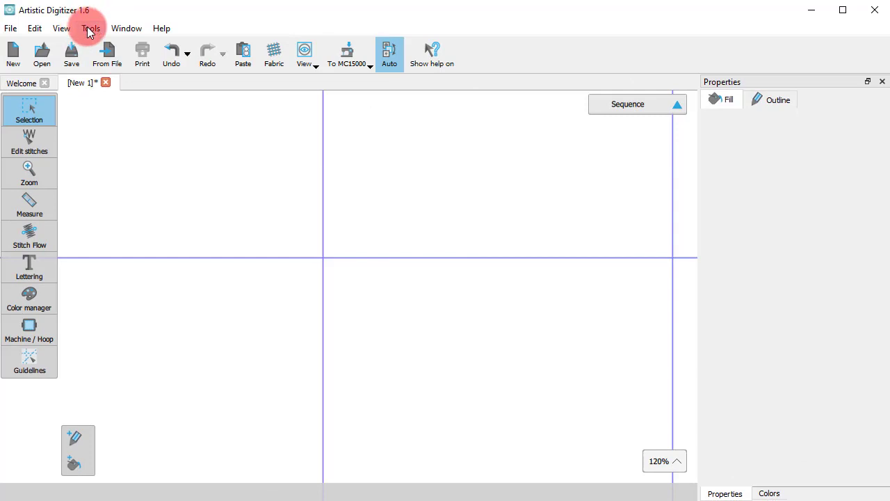
Insert the Webdings heart symbol, drag it onto the canvas at size, and deselect it.
left_click(89, 30)
left_click(116, 98)
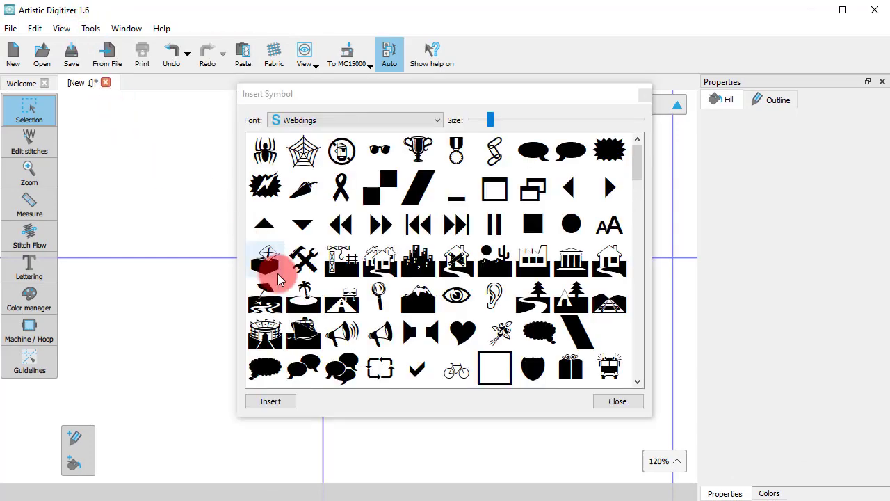
left_click(462, 333)
left_click(278, 402)
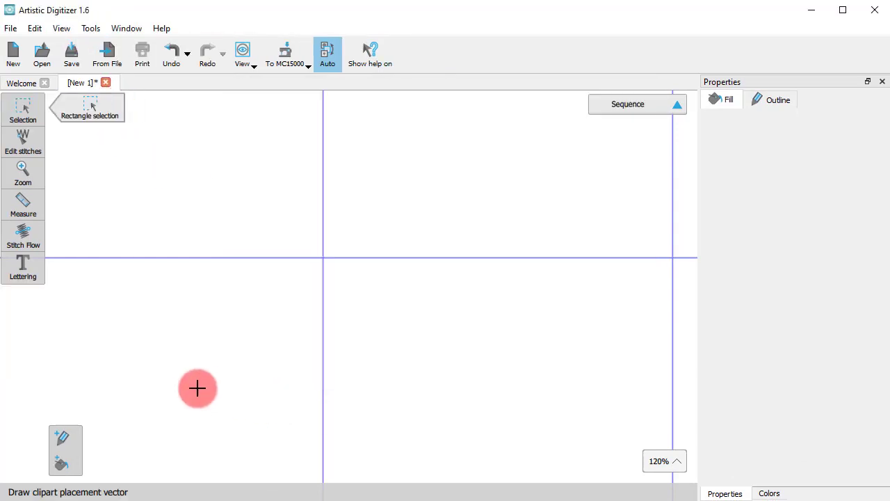
left_click_drag(200, 384, 407, 384)
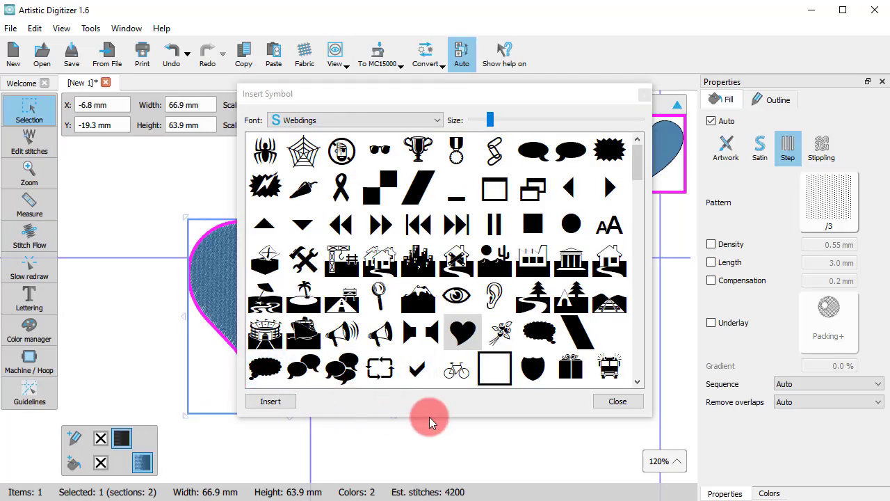
left_click(608, 402)
scroll(280, 359, "down", 2)
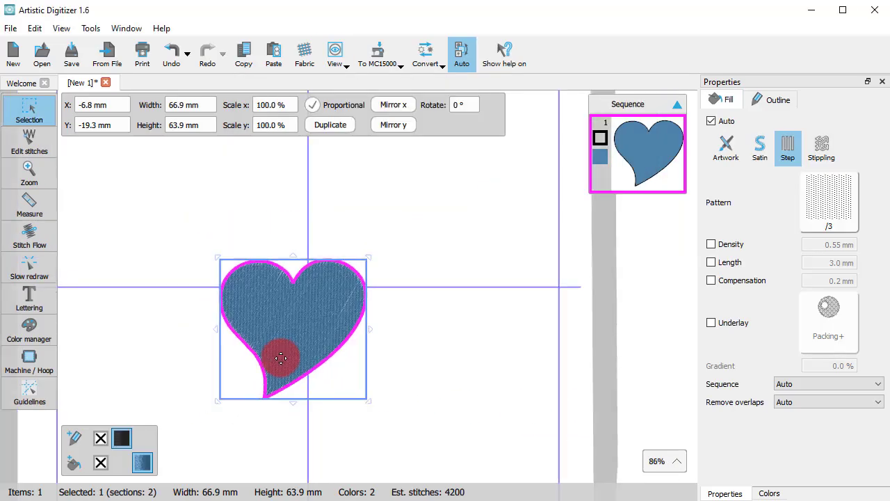
left_click(431, 393)
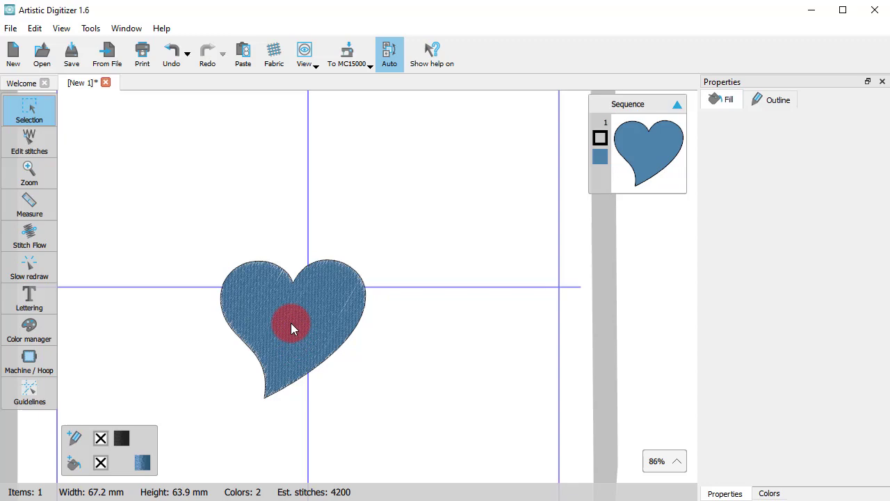
left_click(58, 28)
left_click(79, 43)
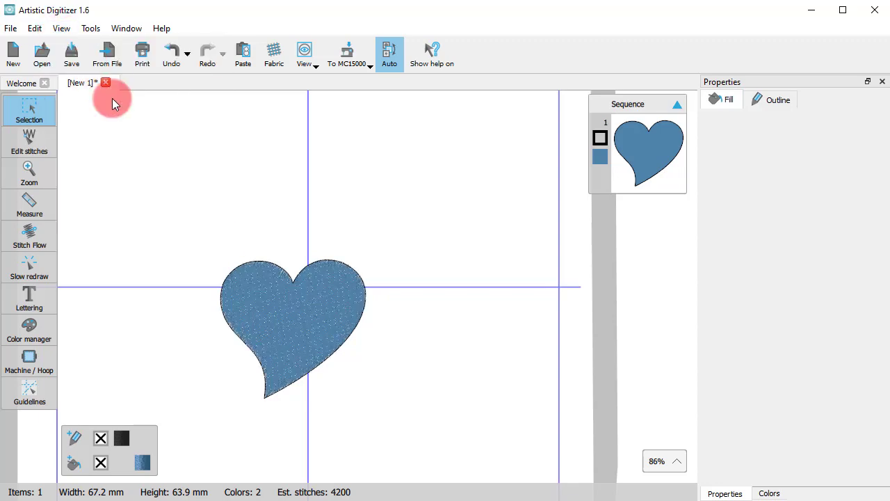
left_click(61, 28)
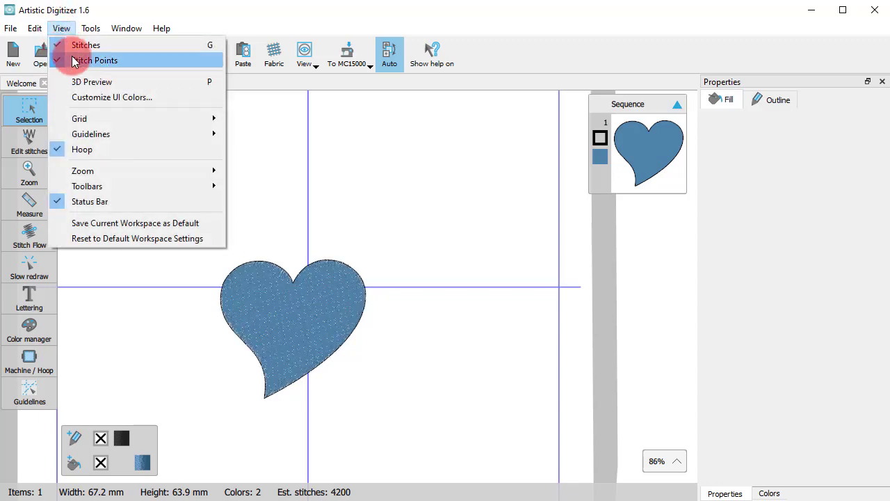
left_click(173, 239)
scroll(311, 324, "up", 4)
scroll(139, 295, "up", 3)
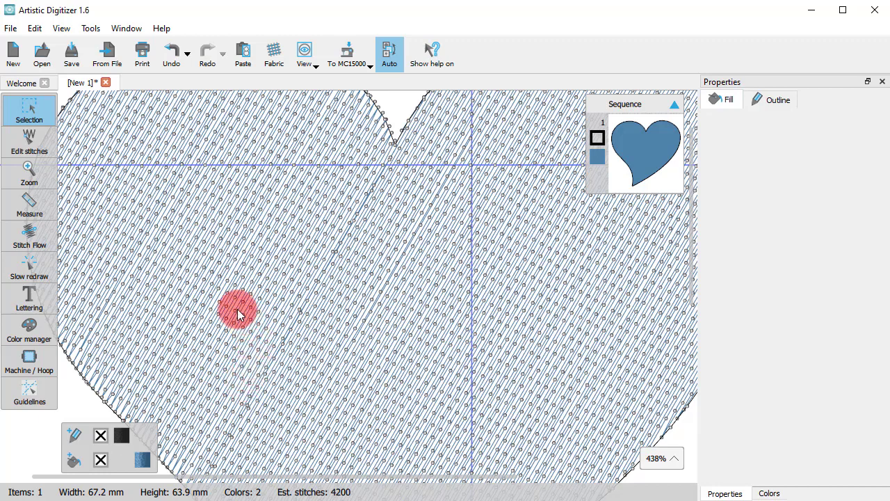
Draw a horizontal Stitch Flow direction line across the heart so its fill rows run horizontally.
left_click(40, 235)
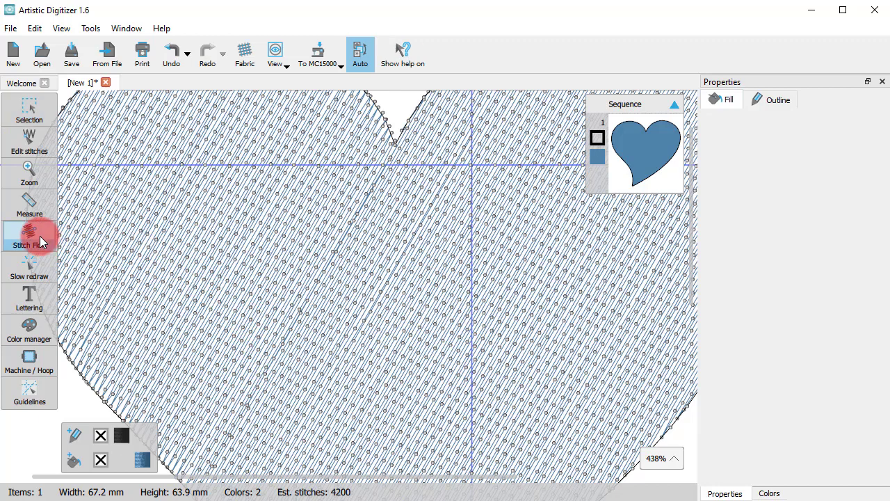
left_click(197, 308)
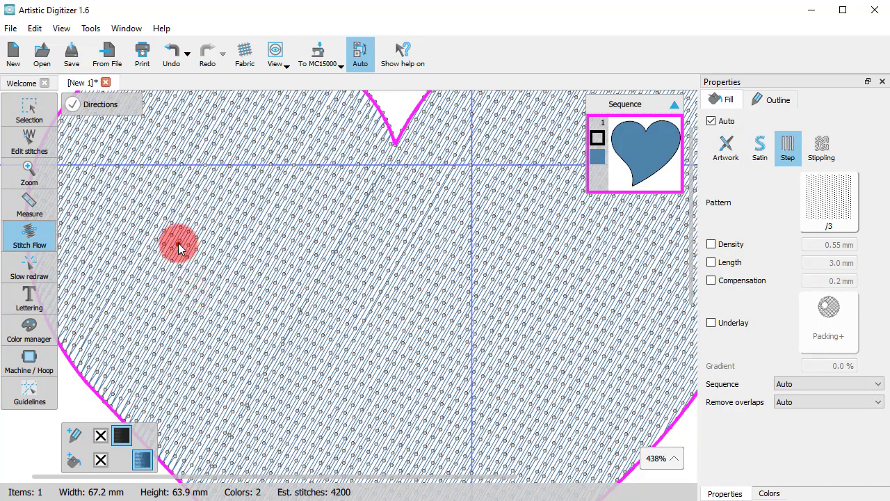
left_click_drag(178, 244, 368, 355)
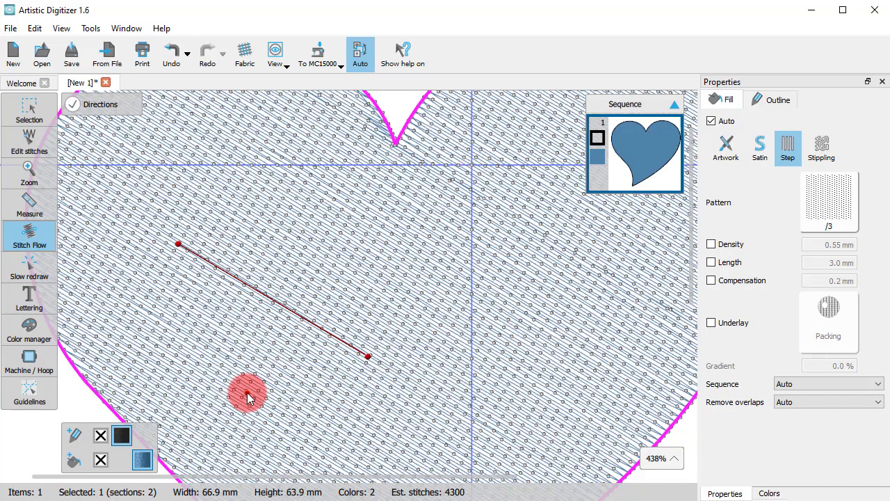
left_click_drag(247, 395, 502, 293)
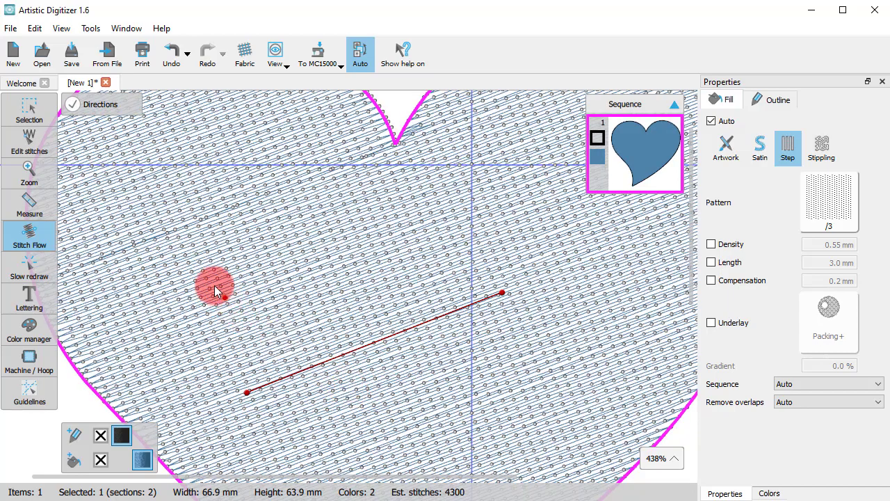
left_click_drag(212, 284, 459, 281)
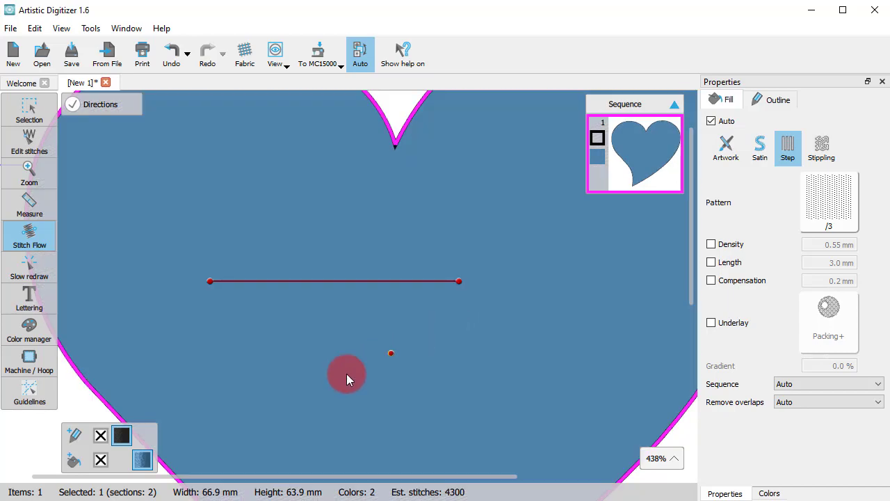
scroll(158, 335, "down", 2)
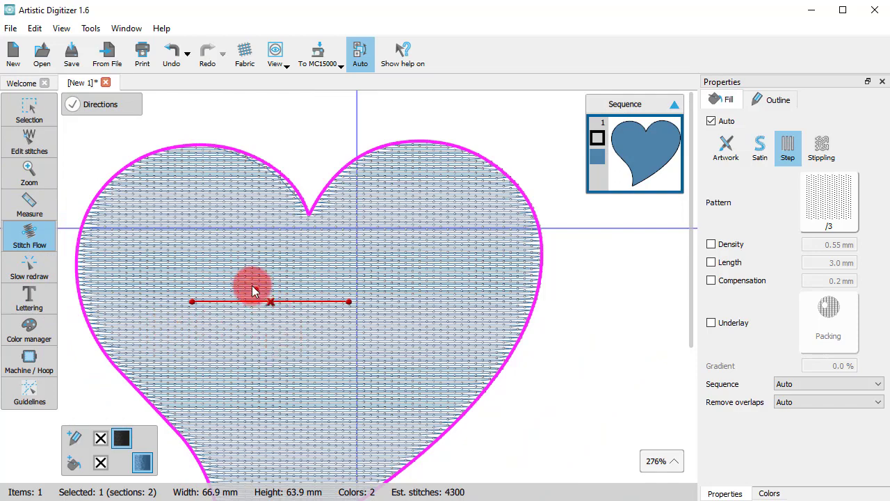
scroll(252, 290, "down", 1)
left_click(10, 109)
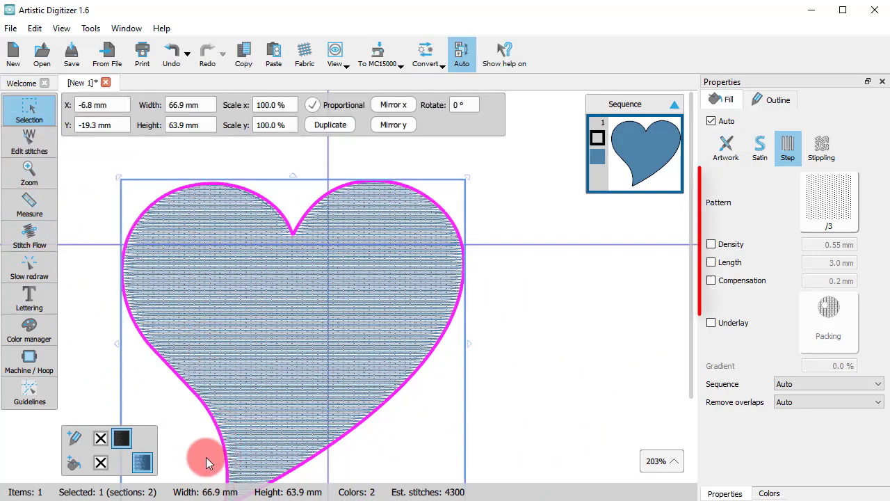
Try the sea waves and then the Circles2 fill patterns on the heart.
scroll(137, 417, "up", 1)
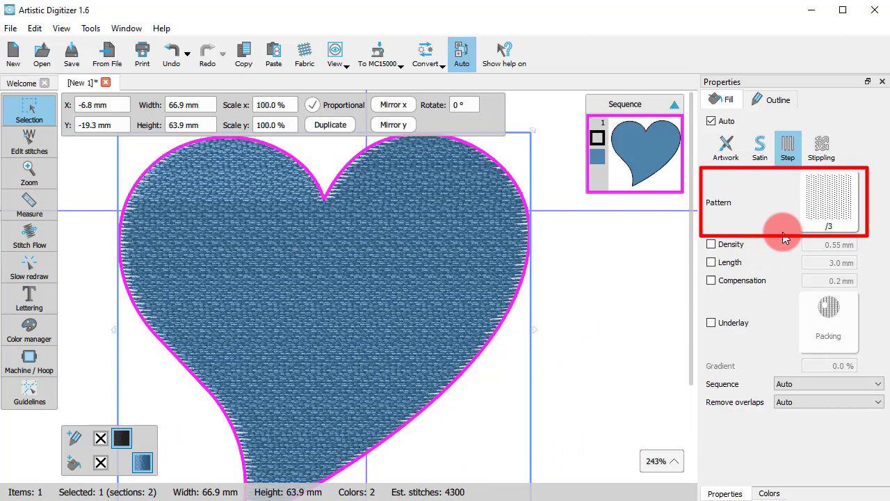
left_click(831, 212)
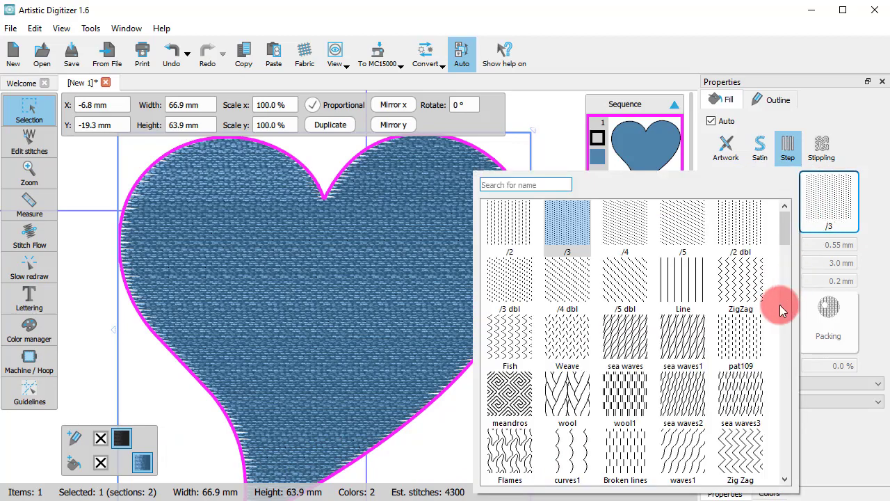
left_click(625, 339)
scroll(352, 338, "up", 3)
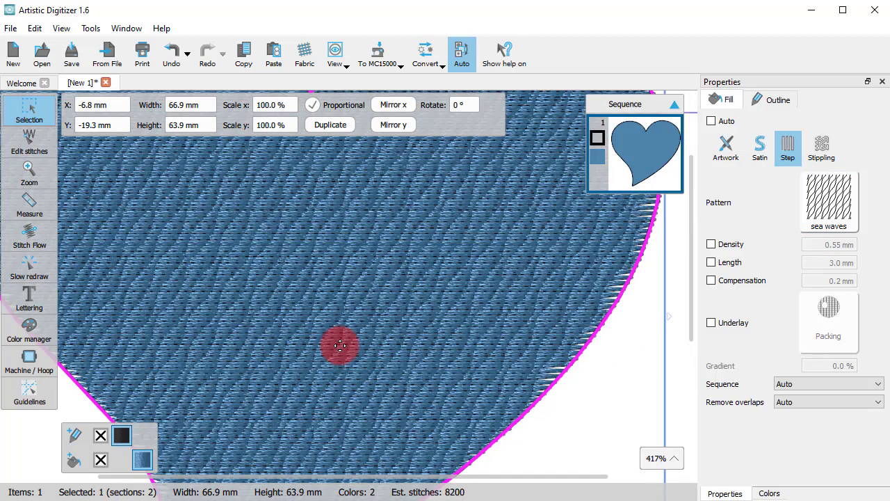
left_click(824, 221)
scroll(654, 400, "down", 3)
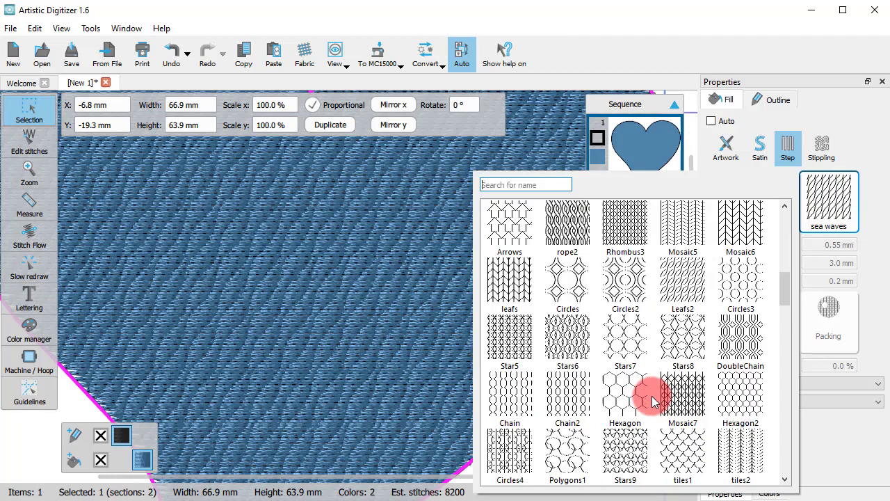
left_click(623, 280)
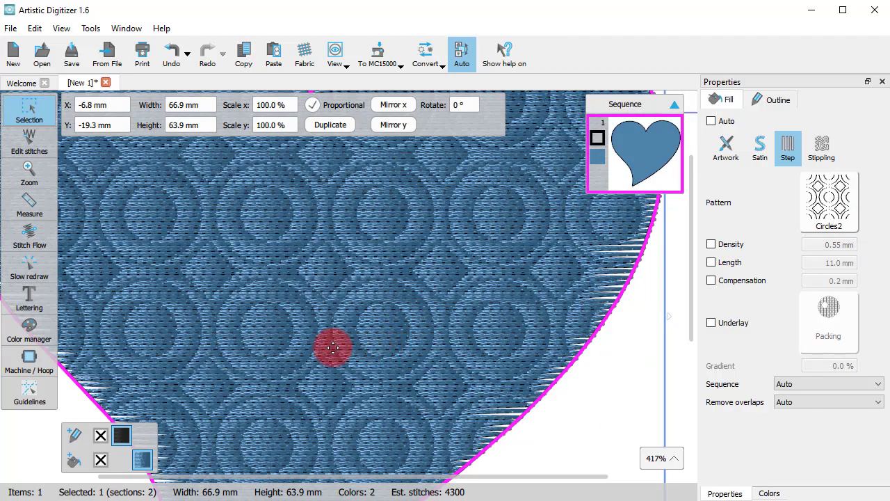
Restore the heart's fill pattern to /3.
scroll(333, 348, "down", 2)
scroll(322, 289, "down", 1)
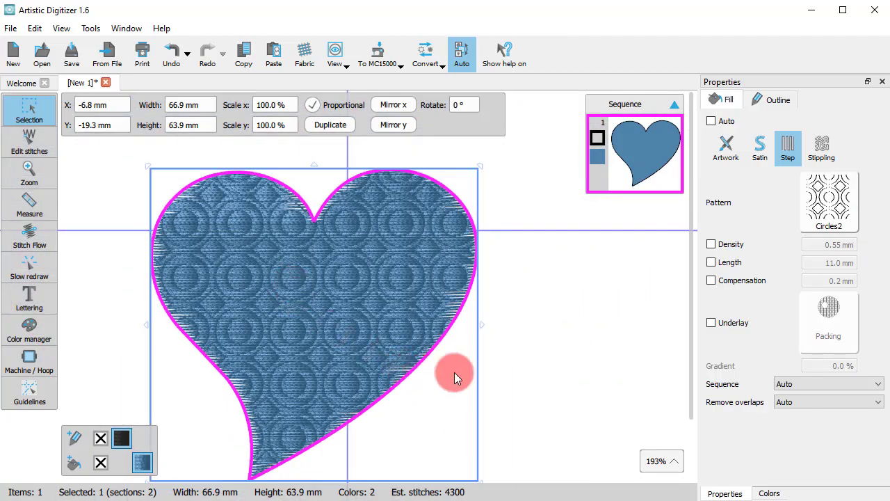
left_click(797, 217)
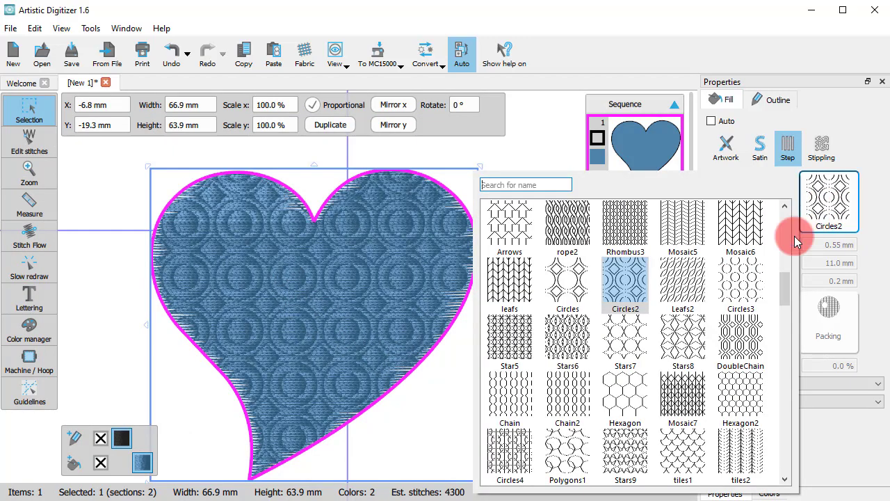
scroll(601, 269, "up", 5)
left_click(566, 233)
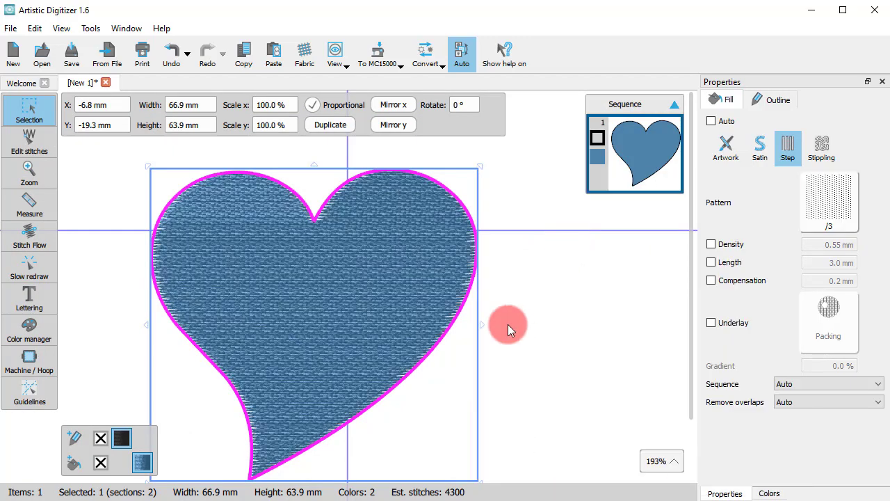
scroll(508, 324, "up", 1)
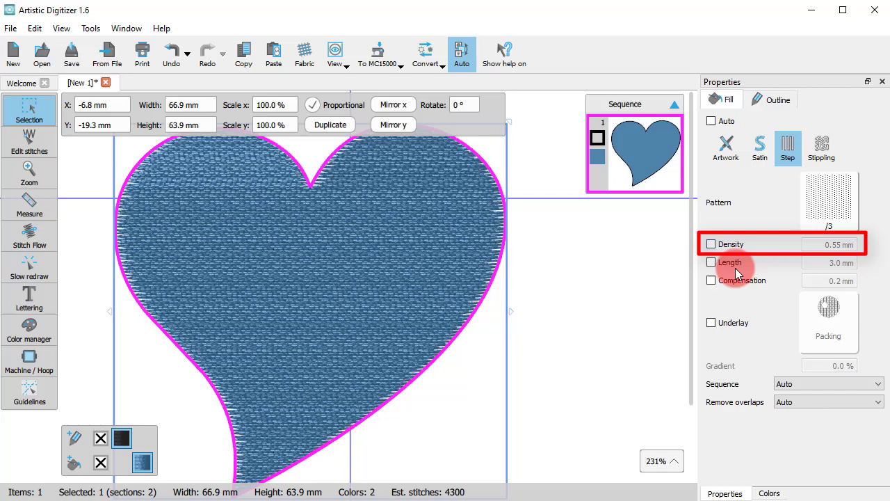
left_click(711, 244)
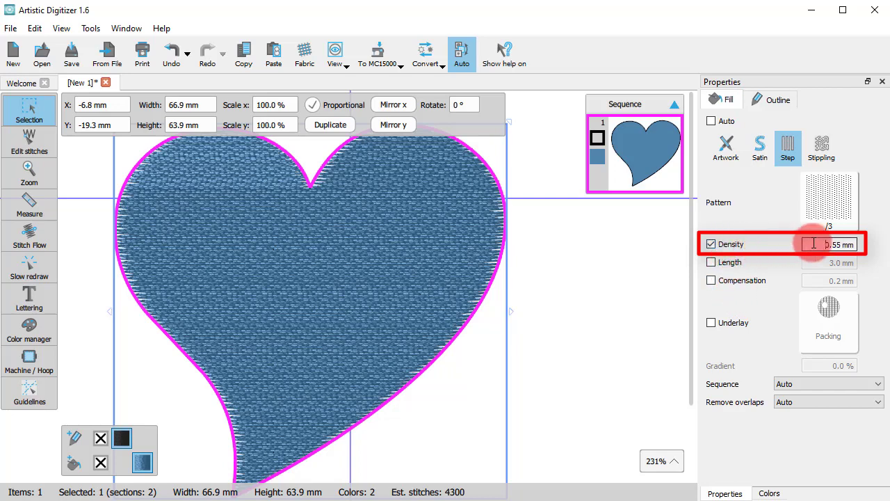
left_click_drag(811, 244, 855, 245)
type(".2")
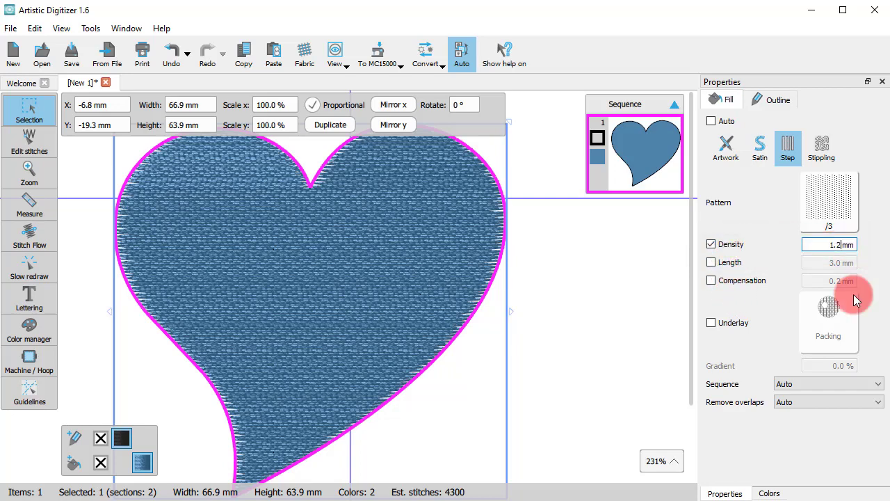
key("Return")
scroll(274, 302, "up", 2)
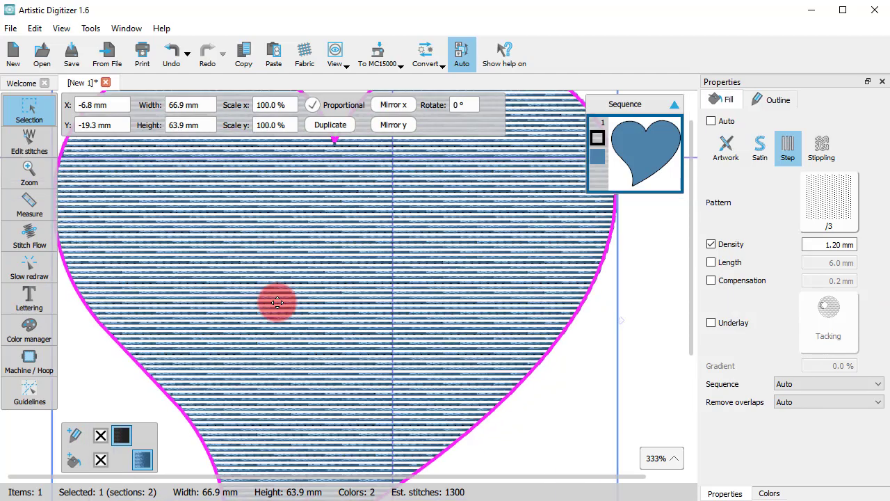
scroll(276, 301, "up", 1)
scroll(277, 302, "down", 2)
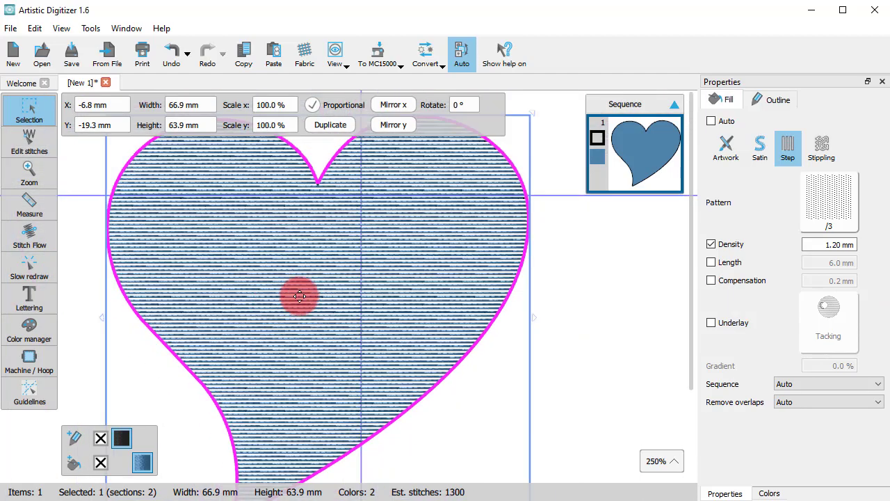
left_click(711, 244)
scroll(324, 313, "up", 1)
scroll(323, 313, "up", 1)
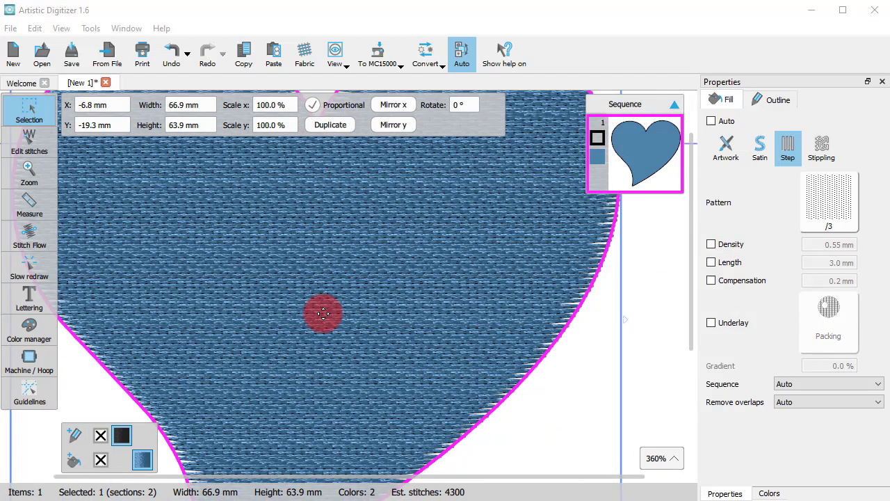
Enable a custom stitch length of 4.0 mm for the heart's Step fill.
scroll(302, 276, "up", 2)
scroll(306, 284, "up", 2)
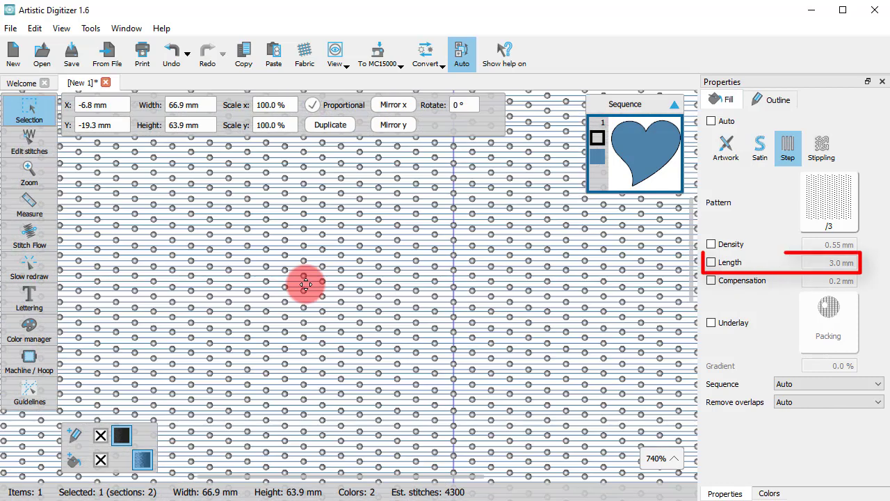
left_click(711, 262)
double_click(848, 263)
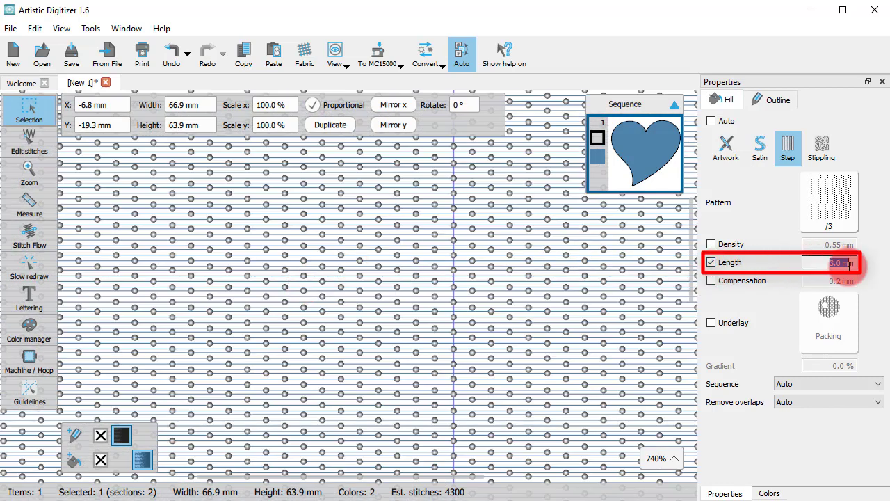
left_click_drag(849, 264, 835, 264)
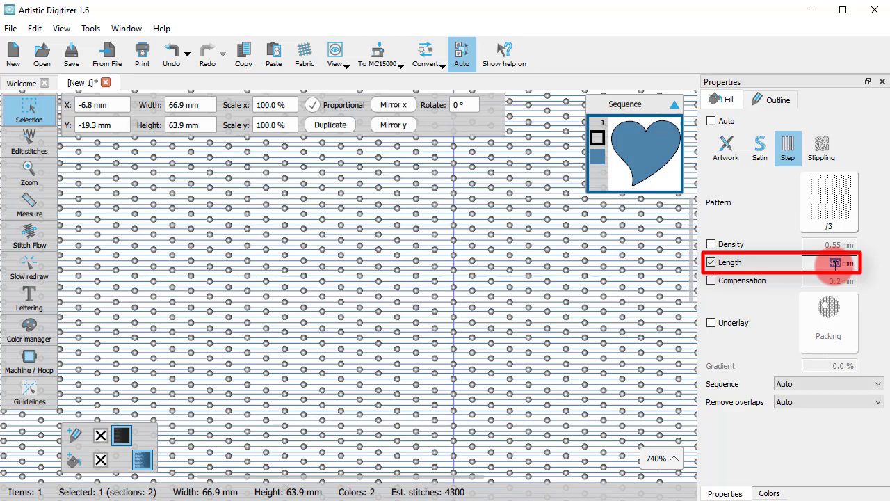
type("4")
key("Return")
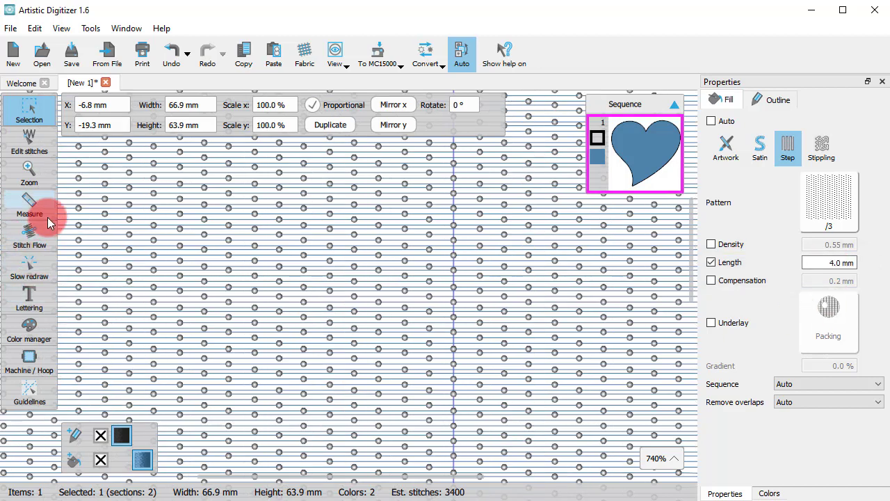
Measure one stitch on the canvas to confirm the 4.0 mm length.
left_click(48, 221)
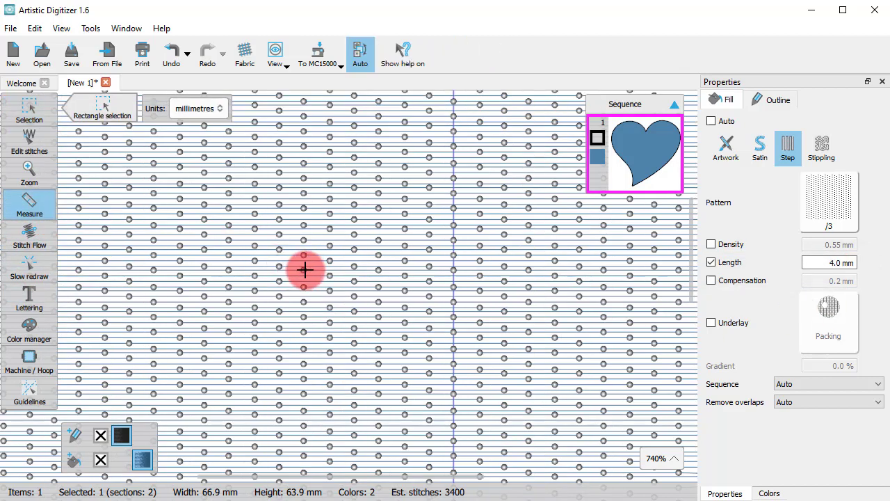
left_click_drag(304, 270, 381, 269)
left_click(29, 106)
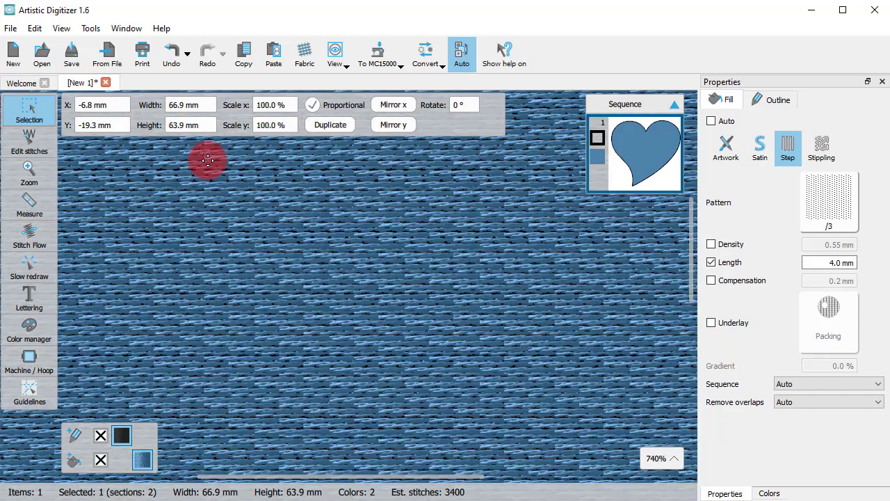
scroll(208, 160, "down", 5)
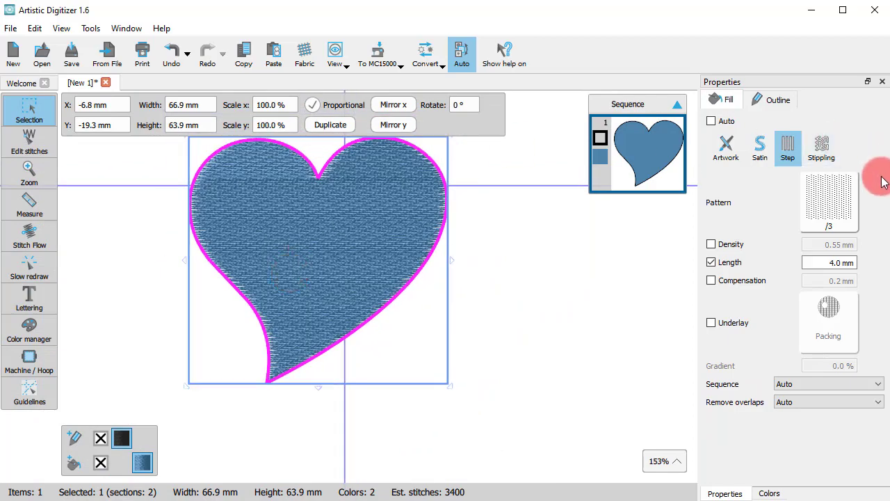
Apply the Stars8 fill pattern to the heart.
left_click(834, 202)
scroll(640, 445, "down", 3)
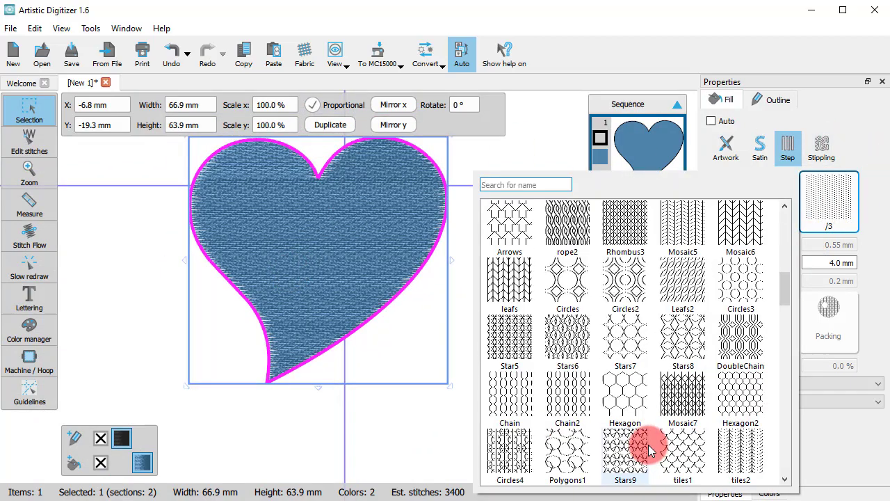
left_click(682, 337)
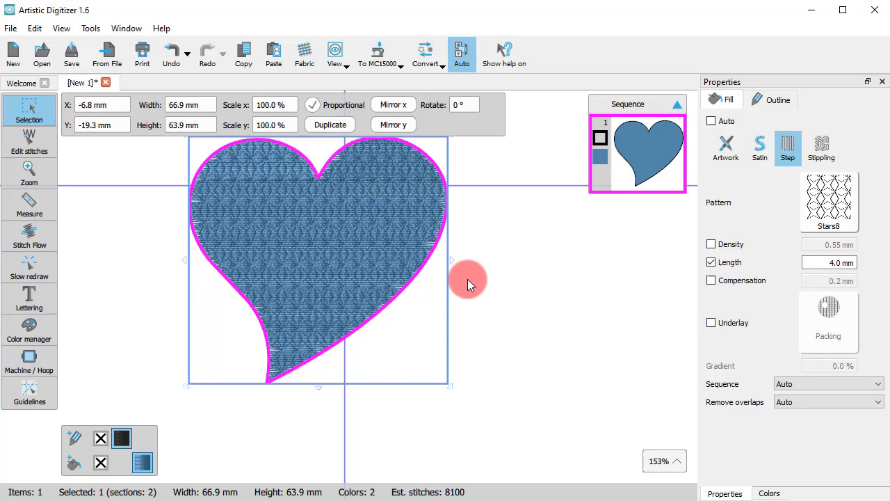
scroll(269, 173, "up", 1)
scroll(306, 215, "up", 1)
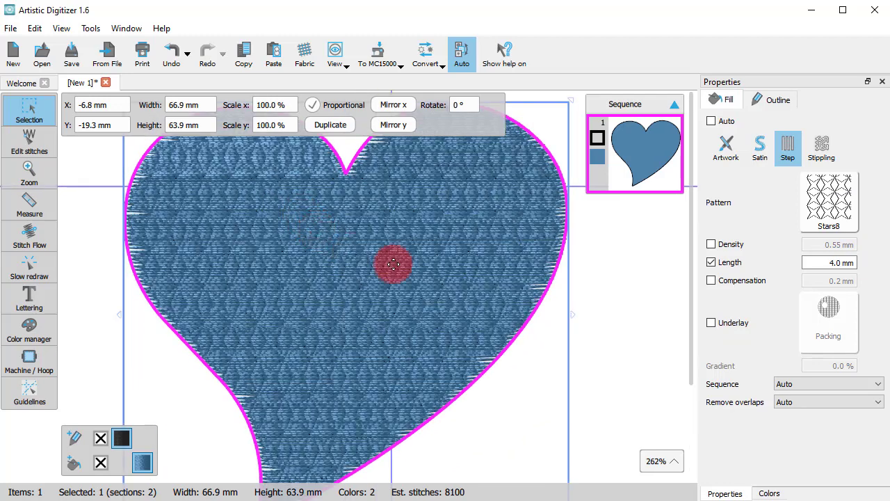
Try a 10.0 mm custom stitch length, then revert to the automatic 5.5 mm length.
left_click(731, 265)
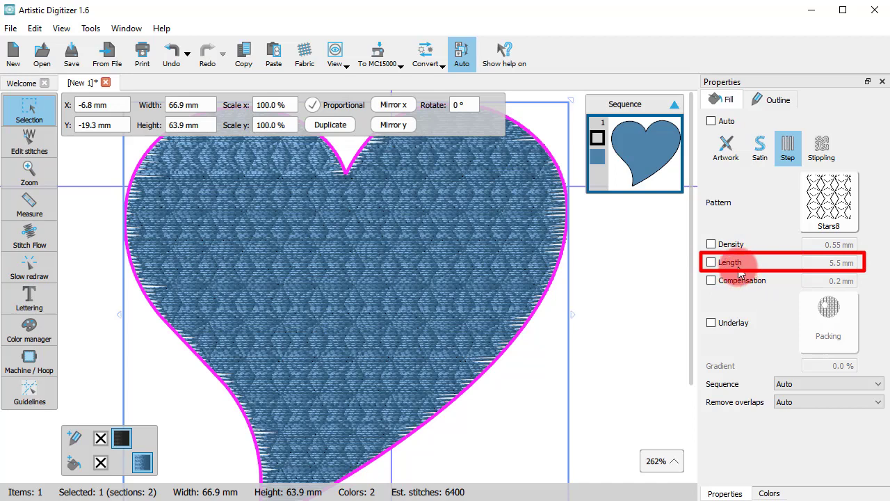
left_click(718, 262)
left_click_drag(819, 268, 844, 281)
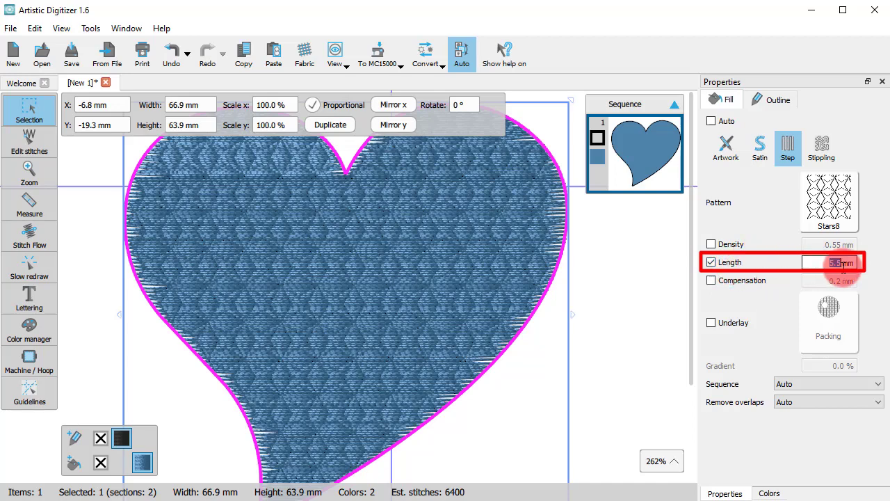
left_click(710, 262)
left_click(710, 264)
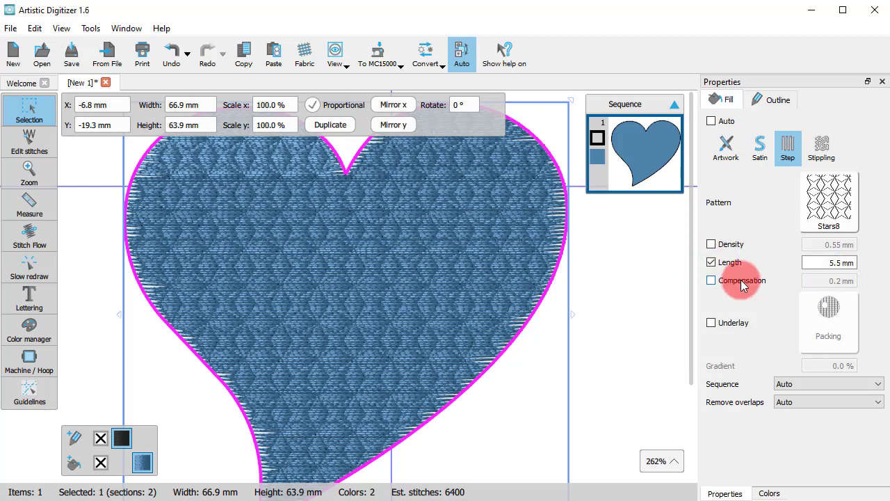
left_click_drag(820, 263, 836, 263)
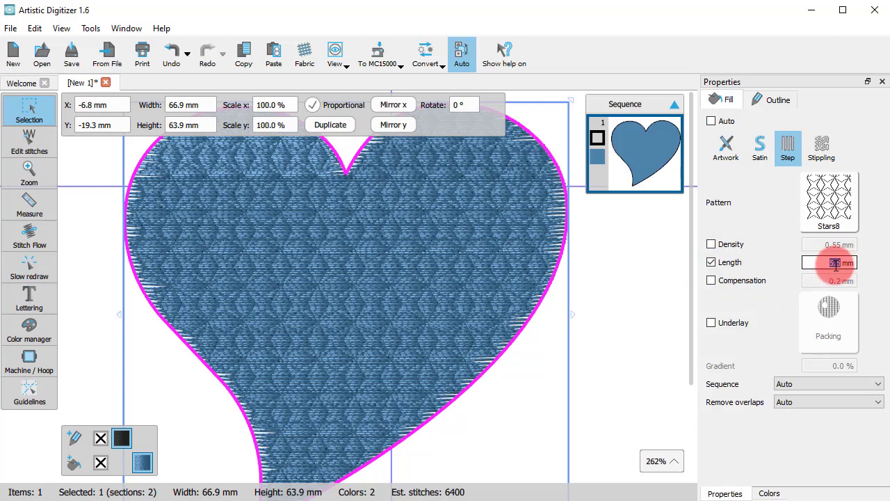
type("10")
key("Return")
scroll(308, 278, "up", 5)
scroll(308, 278, "down", 4)
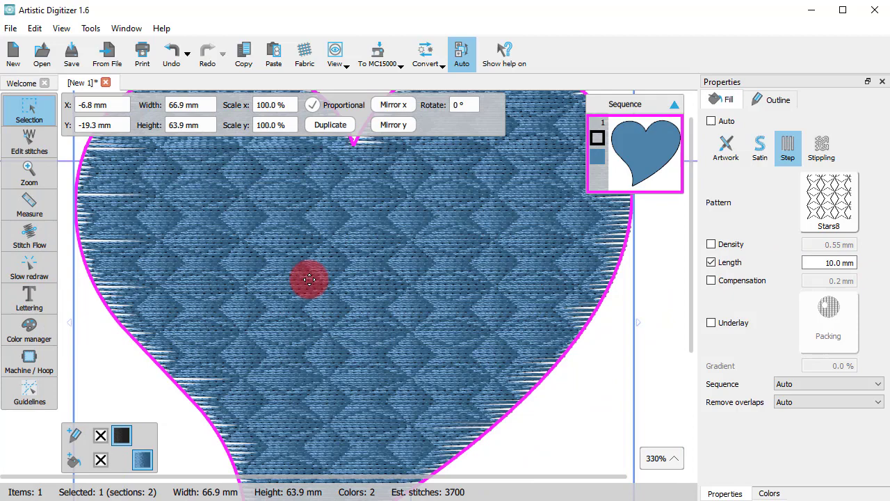
left_click(723, 264)
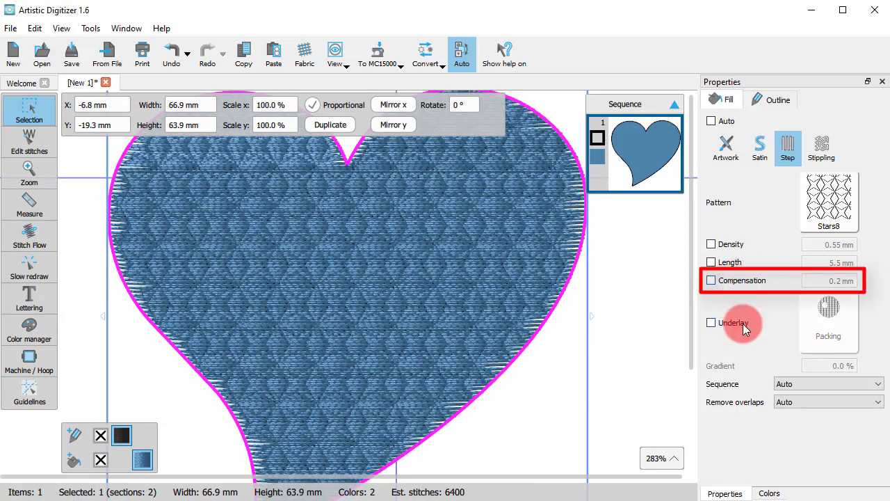
Enable pull compensation on the heart fill and set it to 0.3 mm.
left_click(744, 281)
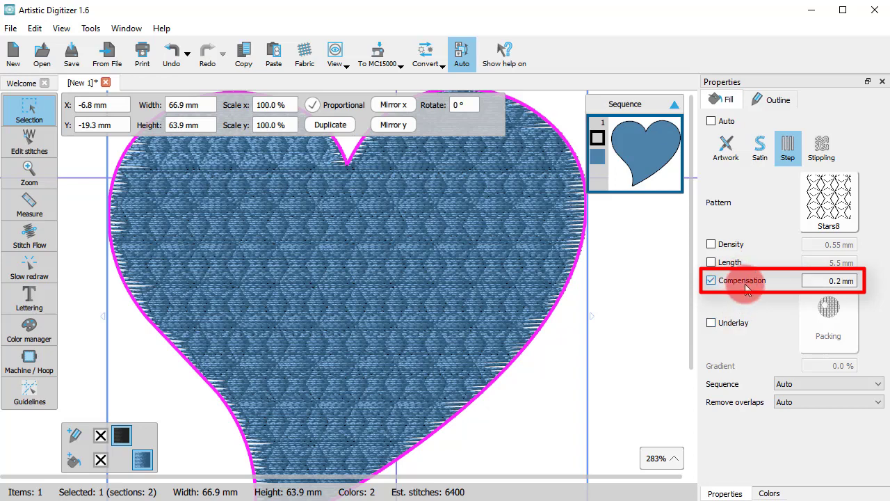
double_click(838, 282)
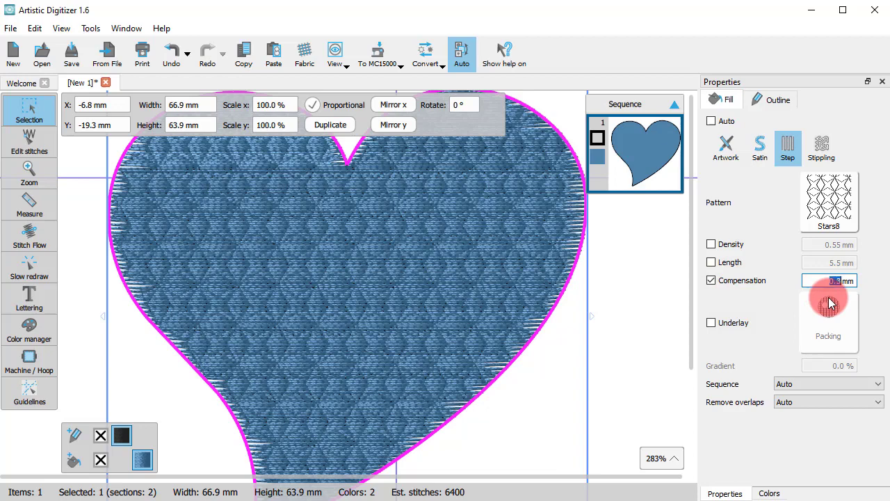
left_click(828, 302)
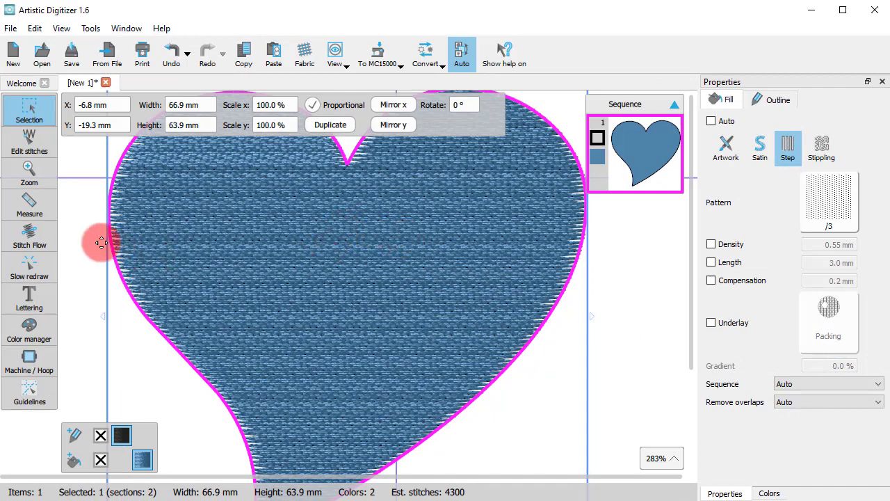
Preview the heart's current stitch-out partway with Slow redraw.
left_click(25, 263)
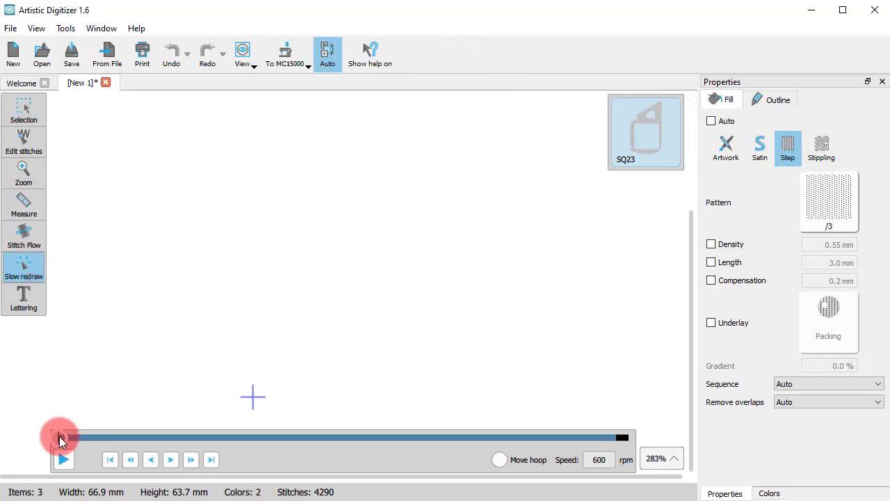
mouse_move(59, 436)
left_mouse_down()
mouse_move(225, 428)
mouse_move(137, 416)
left_mouse_up()
scroll(417, 266, "down", 2)
left_click(56, 108)
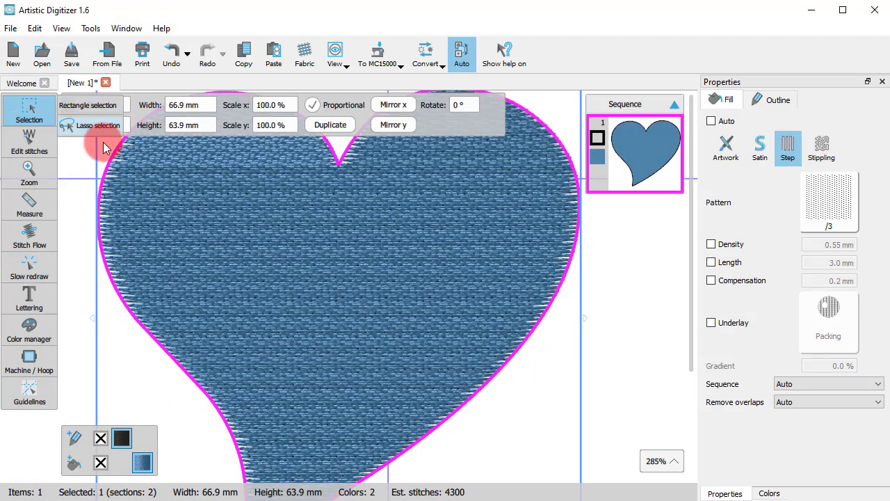
Add a Netting underlay to the heart and preview it stitching beneath the fill.
left_click(725, 323)
left_click(858, 330)
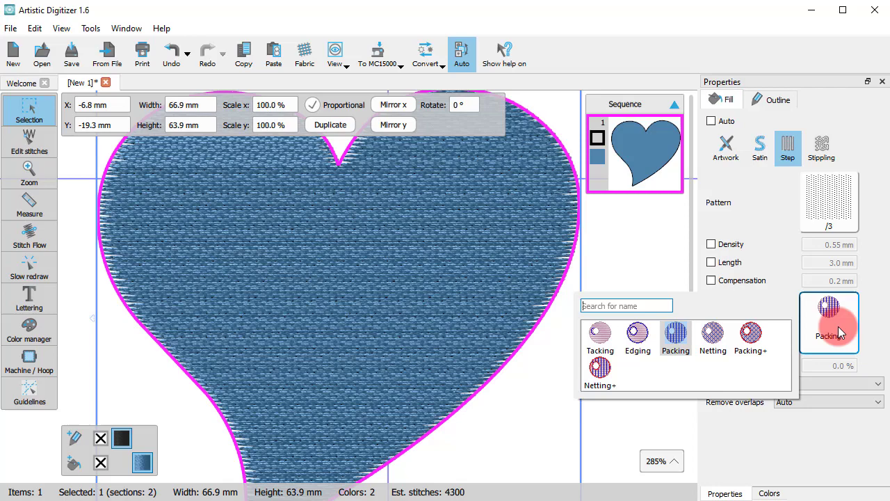
left_click(703, 352)
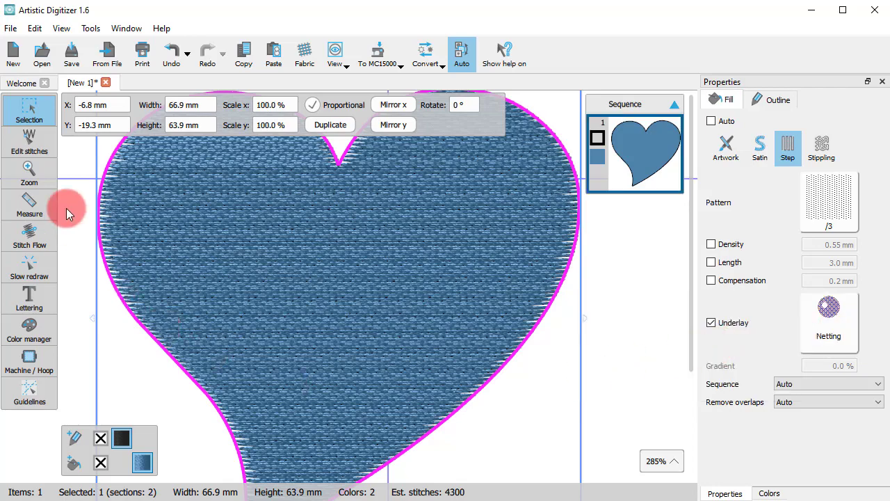
left_click(29, 267)
left_click_drag(59, 440, 169, 453)
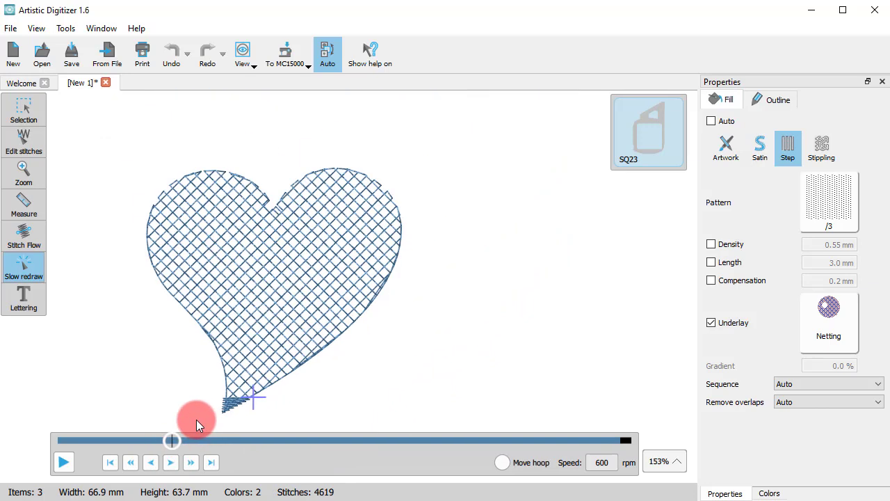
left_click_drag(169, 441, 244, 436)
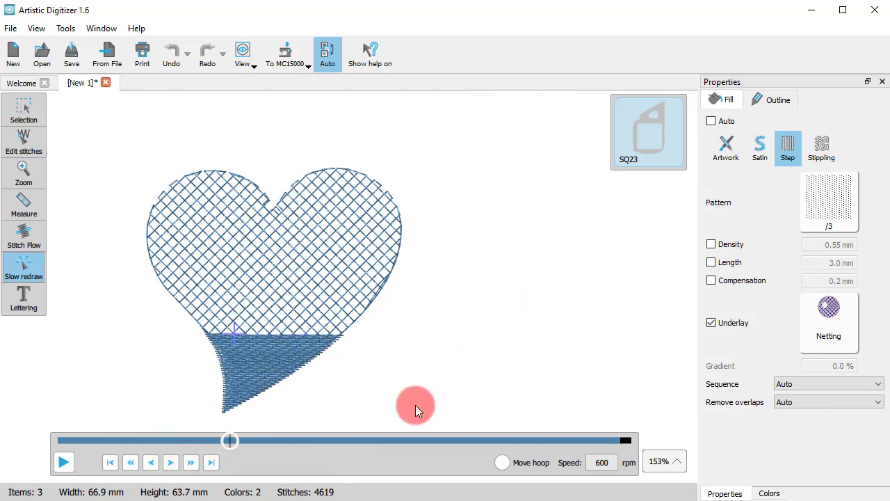
left_click(26, 110)
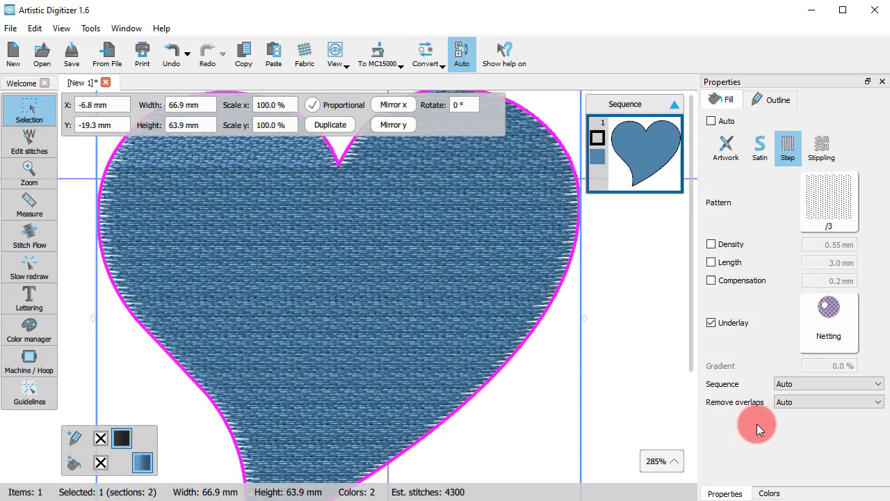
left_click(818, 382)
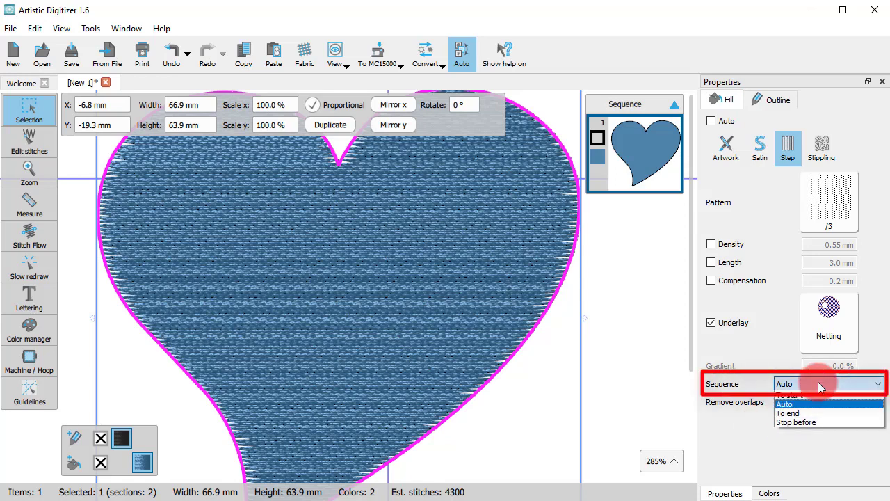
left_click(818, 382)
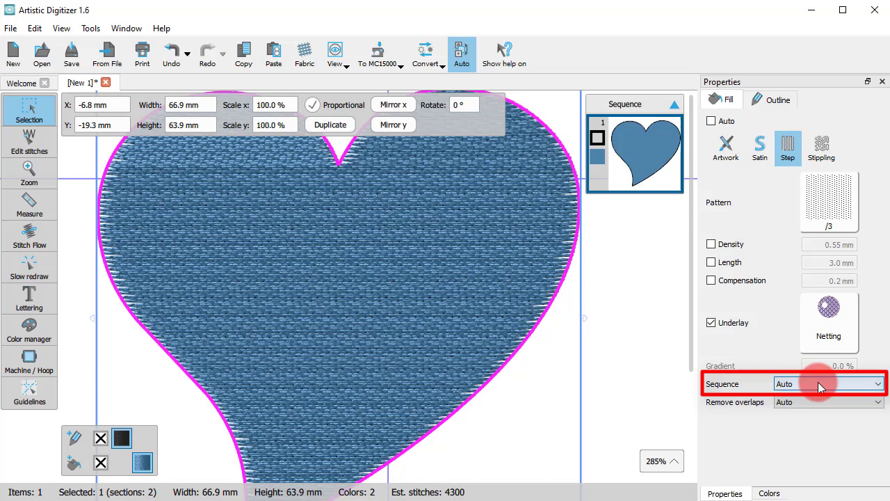
left_click(818, 381)
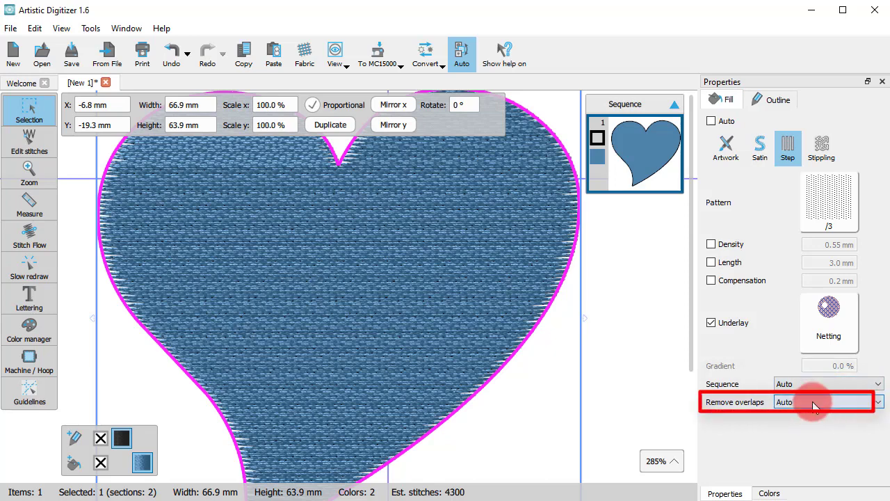
left_click(812, 401)
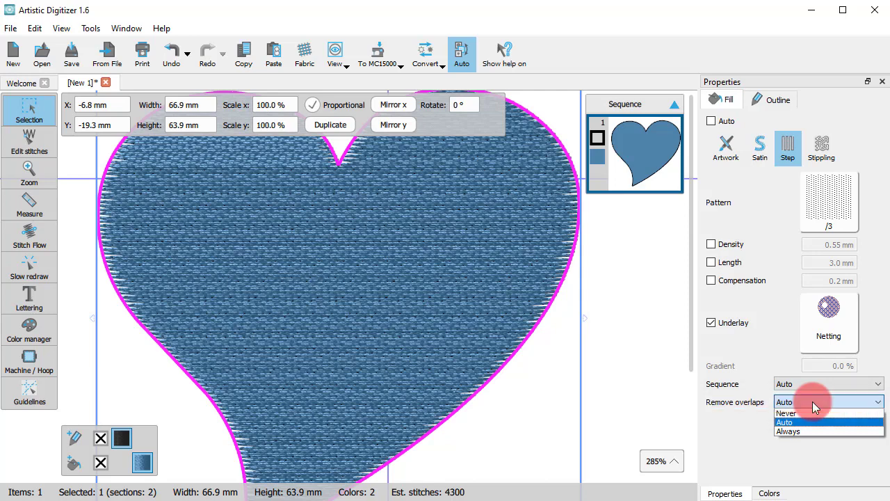
left_click(725, 428)
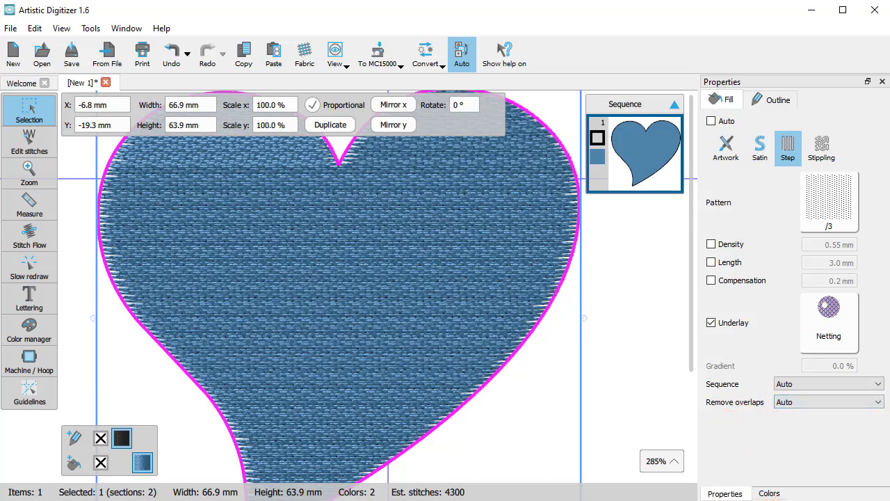